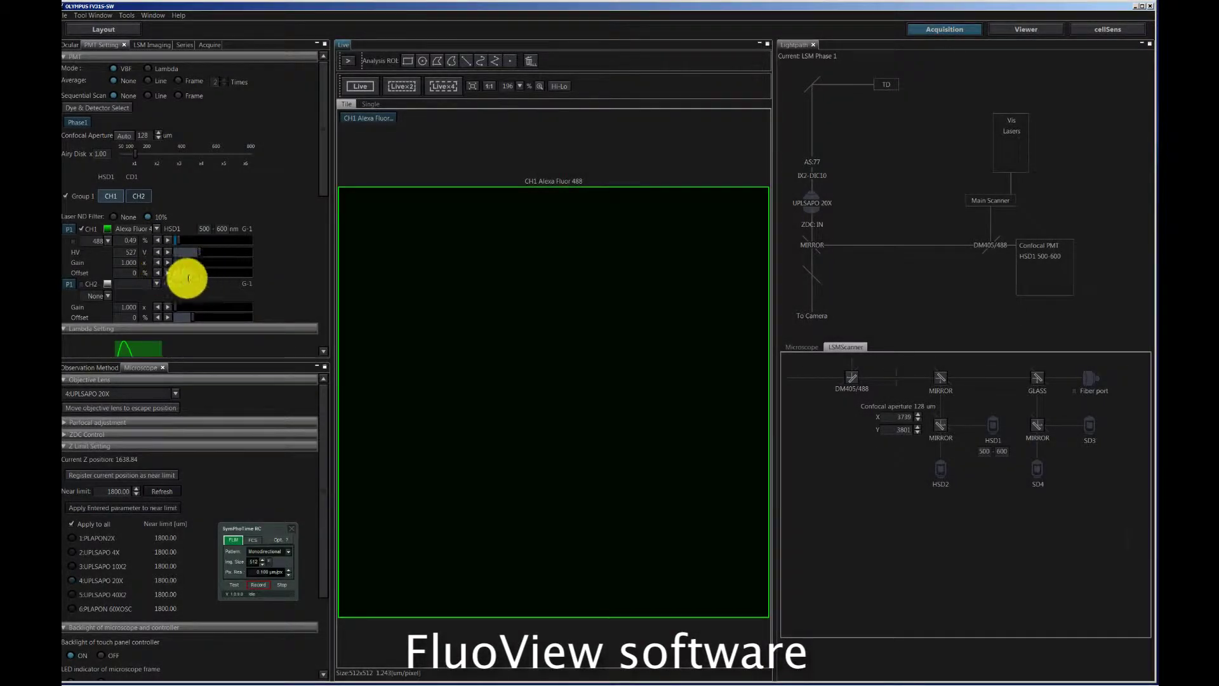
# Assign the CD1 detector to channel CH2 in PMT Setting.
pyautogui.click(1029, 436)
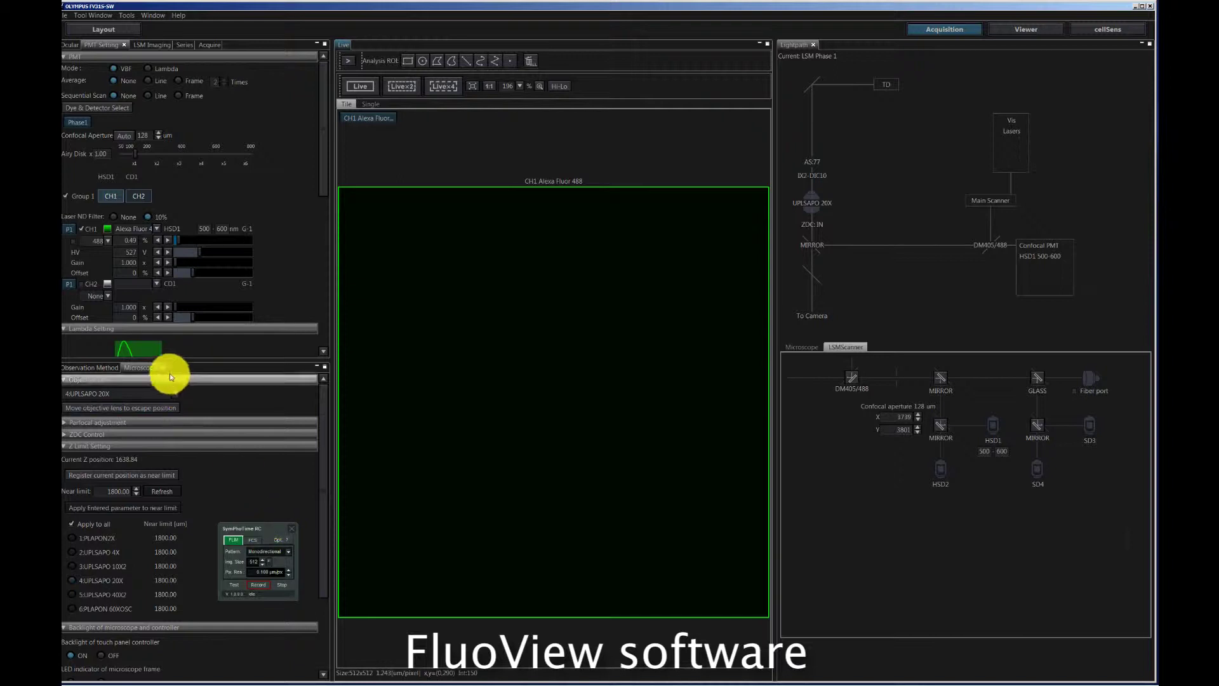
# Switch on the 488 nm laser for CH1, start live scanning, then switch the laser off.
pyautogui.click(73, 241)
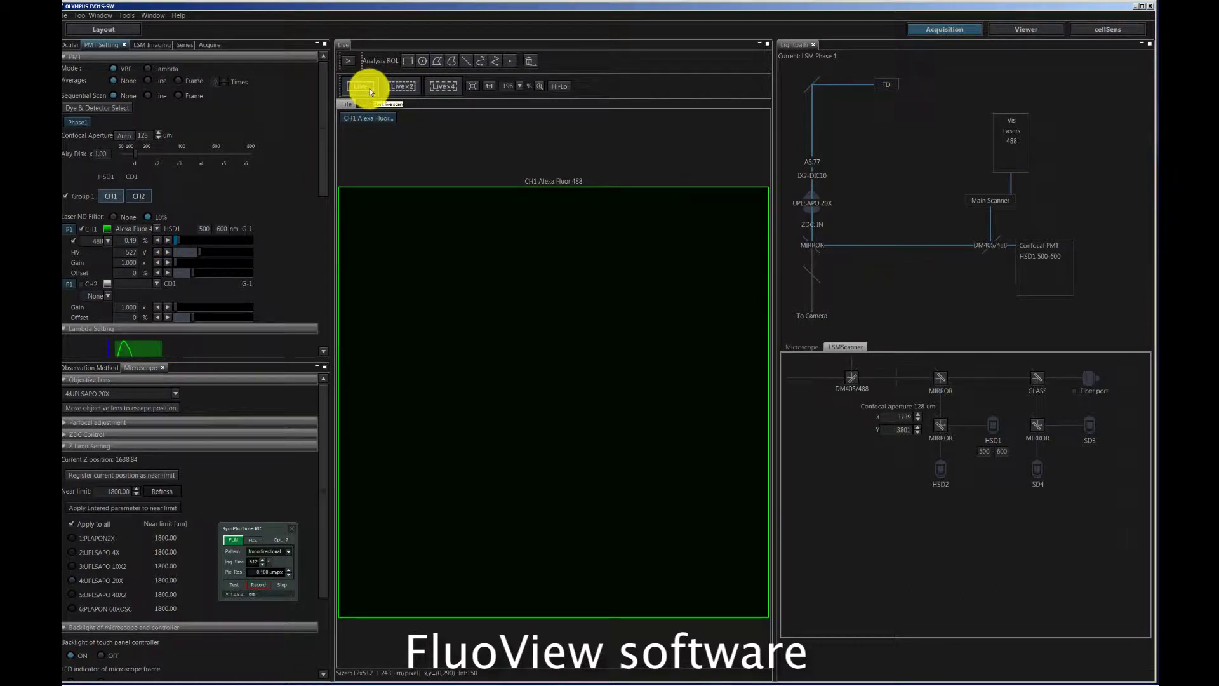
pyautogui.click(369, 89)
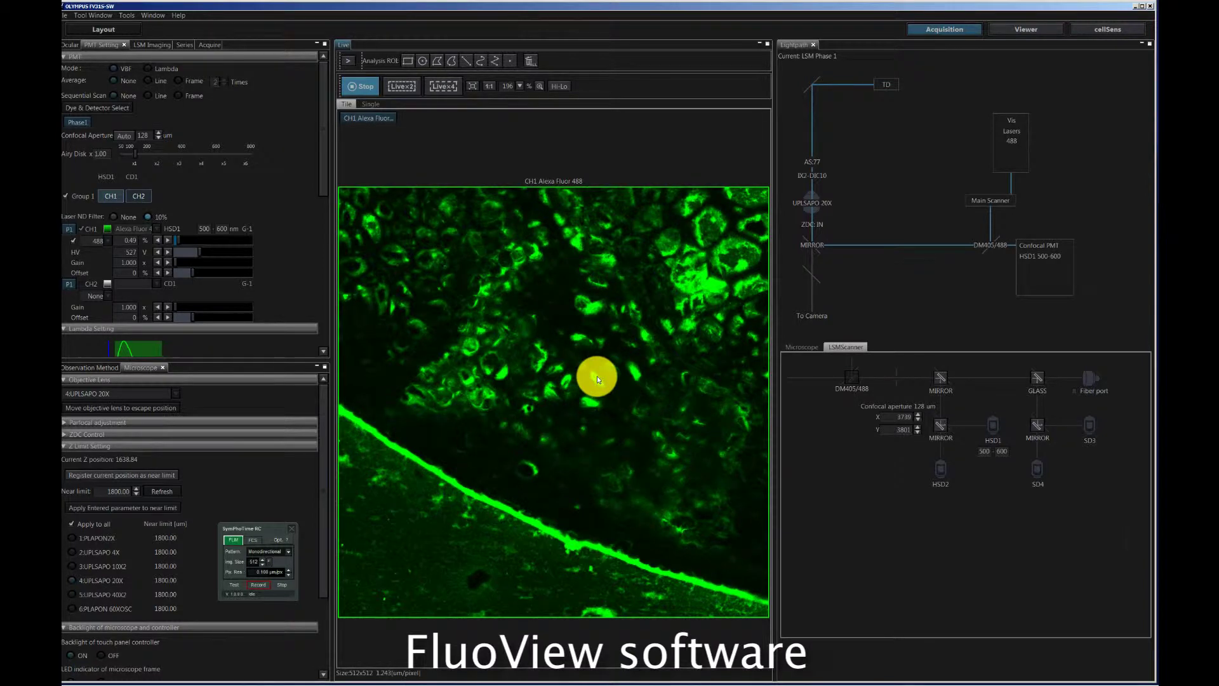
pyautogui.click(74, 242)
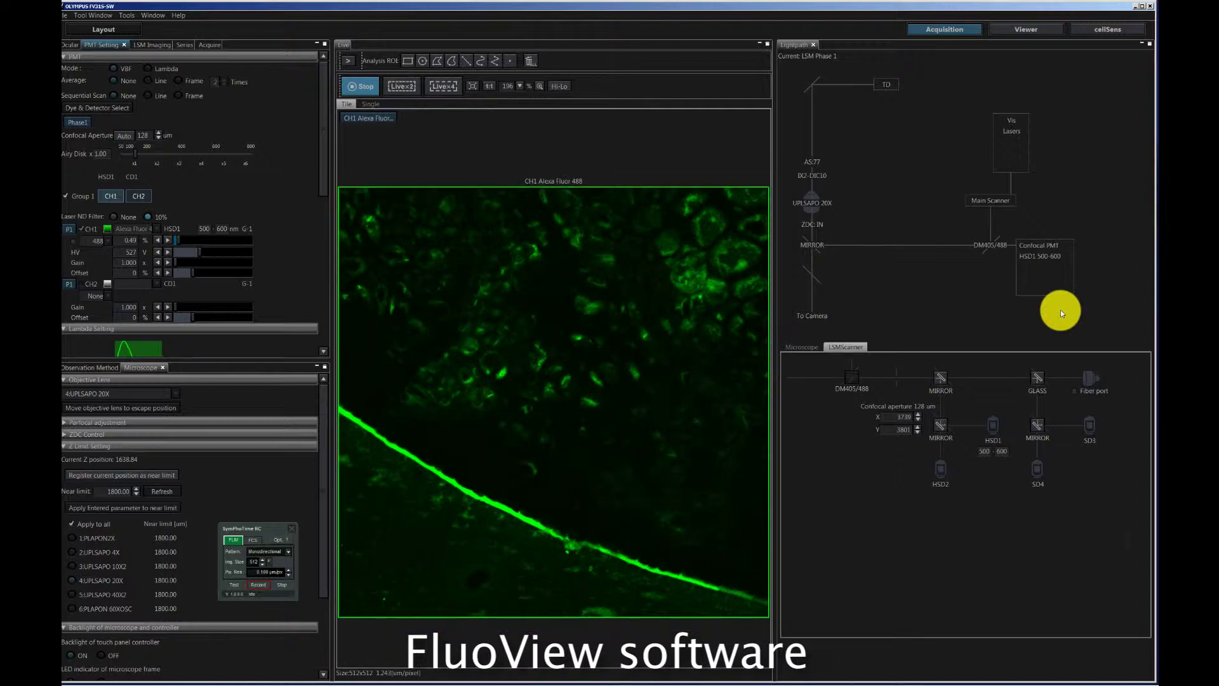
# Stop the live FluoView scan.
pyautogui.click(566, 108)
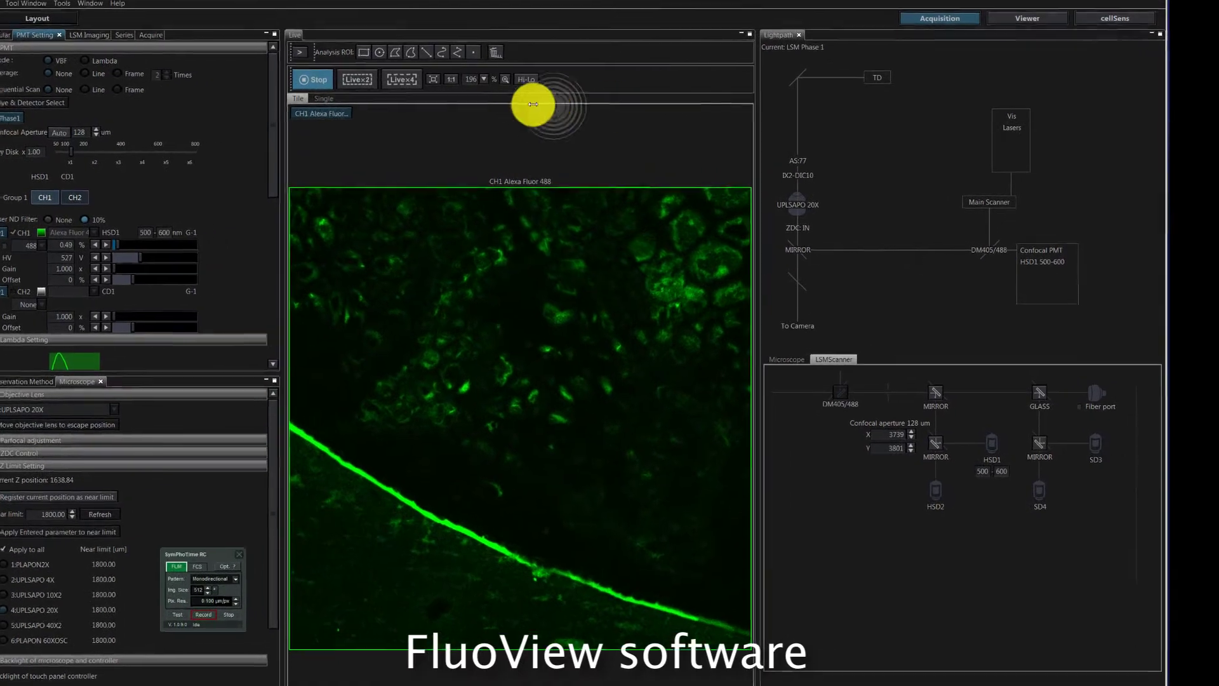
pyautogui.click(313, 79)
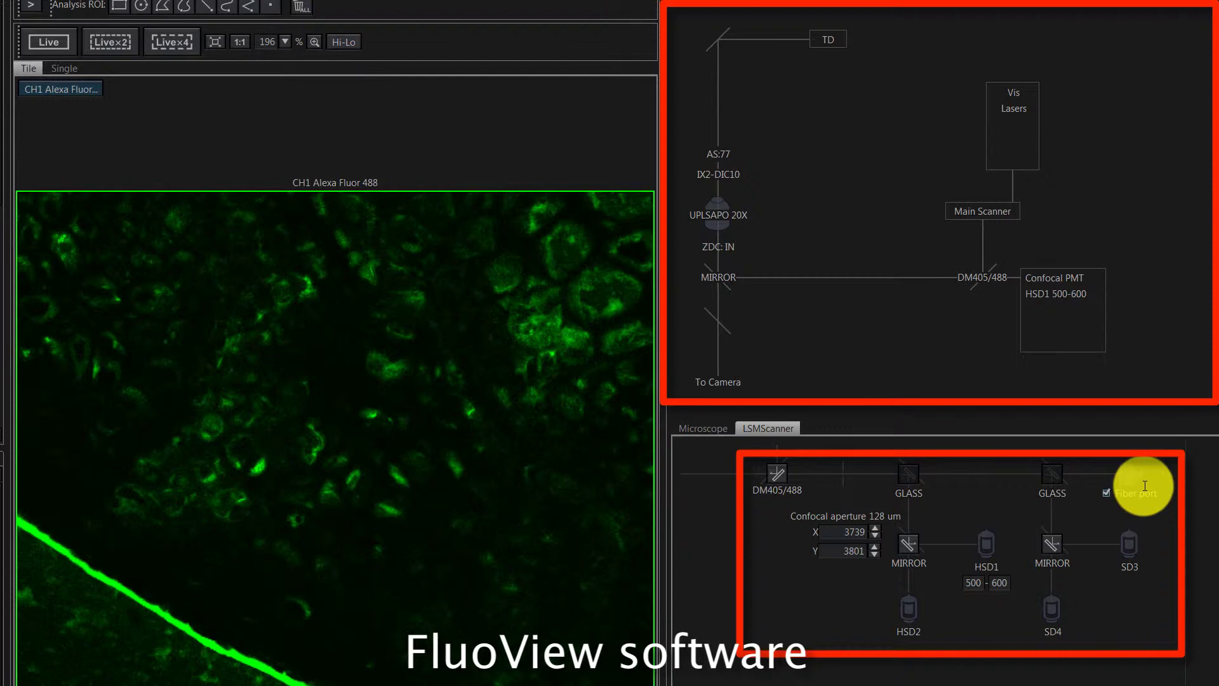
pyautogui.click(1107, 493)
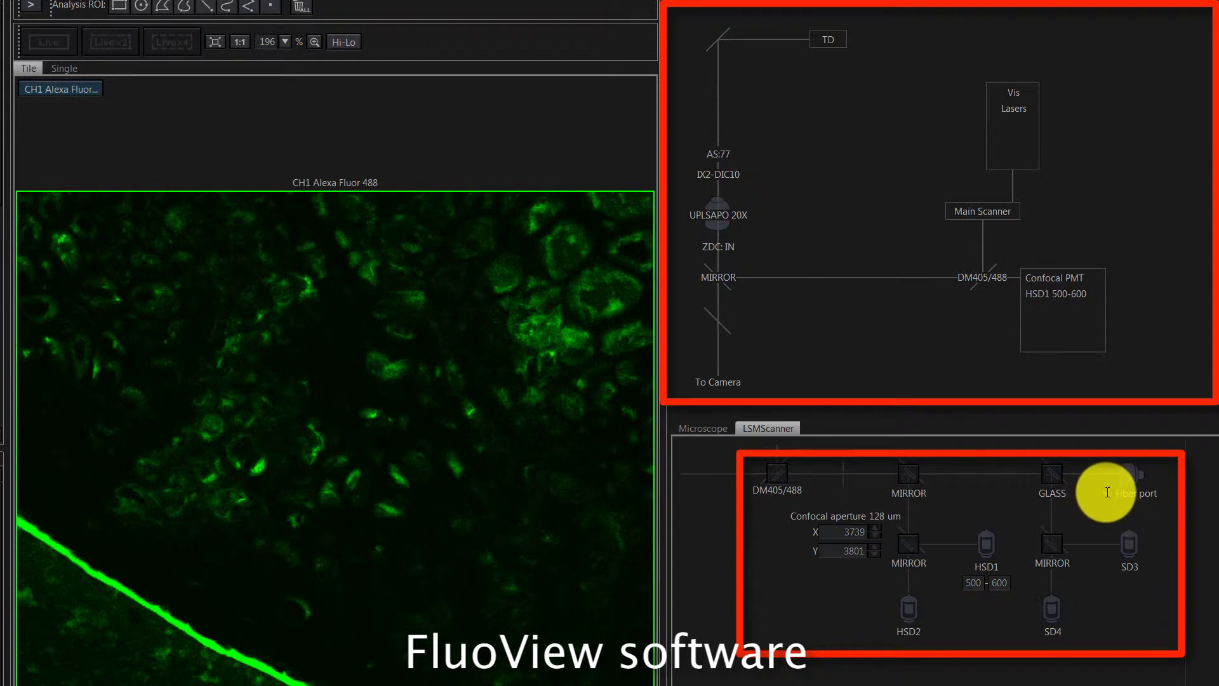
pyautogui.click(915, 478)
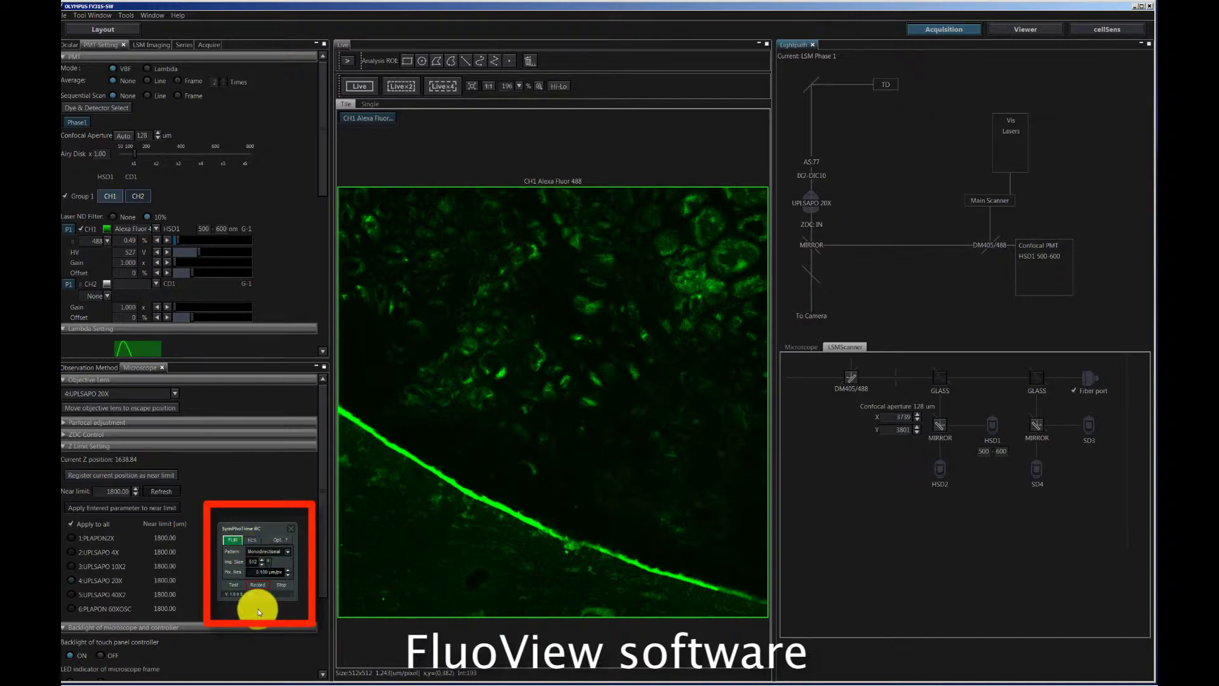
# Set up the SymPhoTime remote-control scan settings for the FLIM test scan.
pyautogui.click(272, 571)
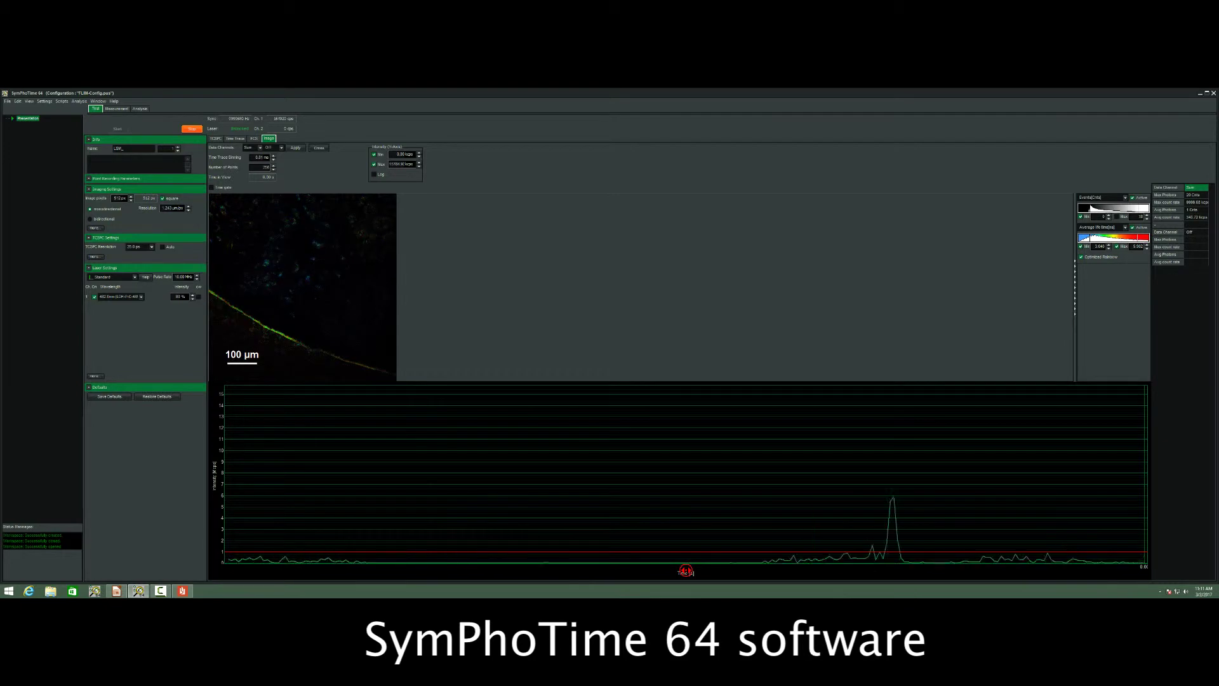
# Show the live TCSPC decay histogram instead of the image.
pyautogui.click(215, 137)
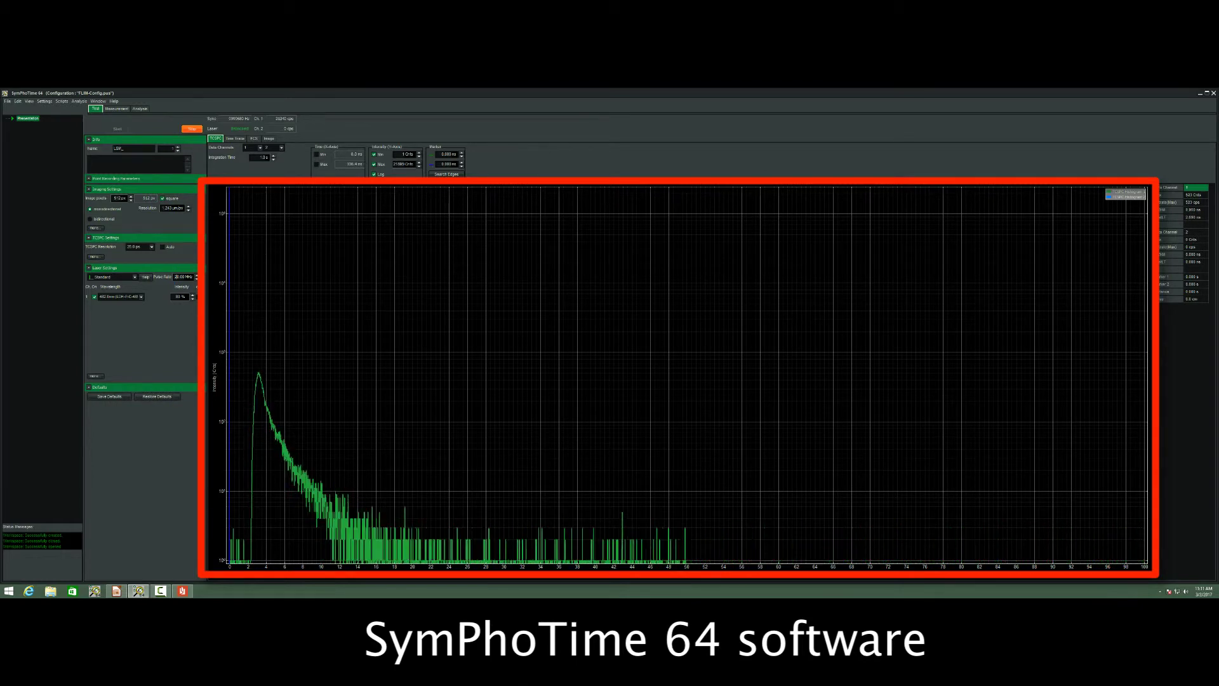
# Raise the laser pulse rate to 40 MHz and stop the histogram measurement.
pyautogui.click(177, 278)
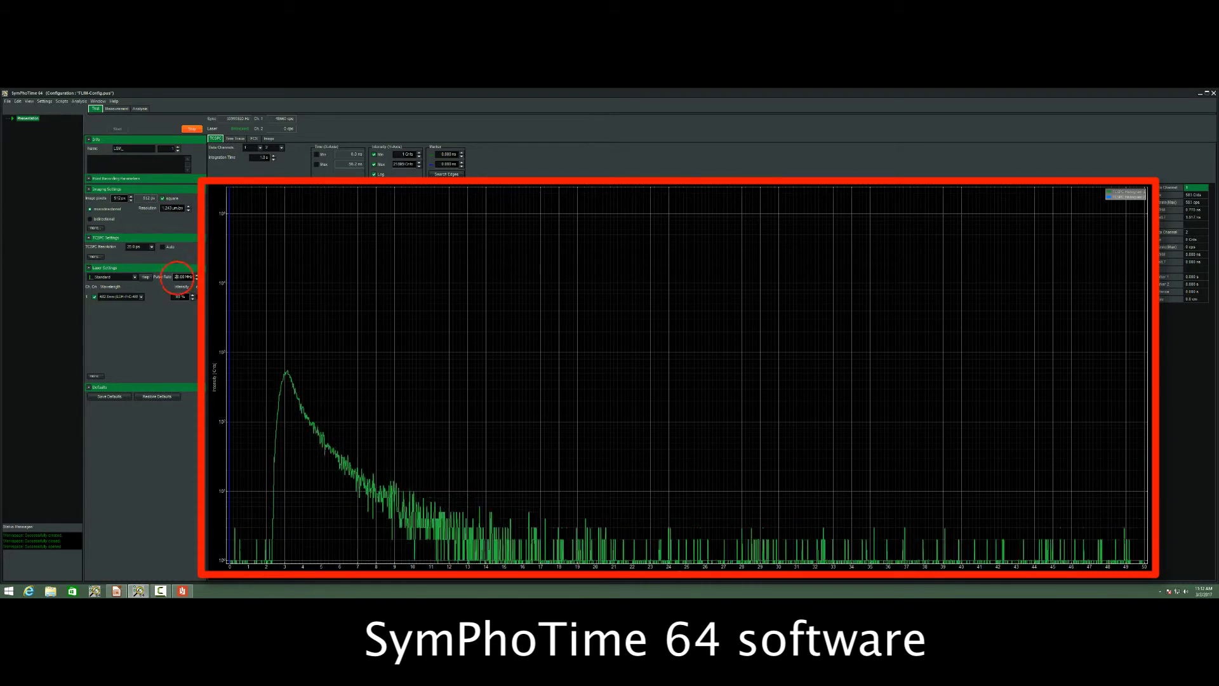
pyautogui.click(177, 278)
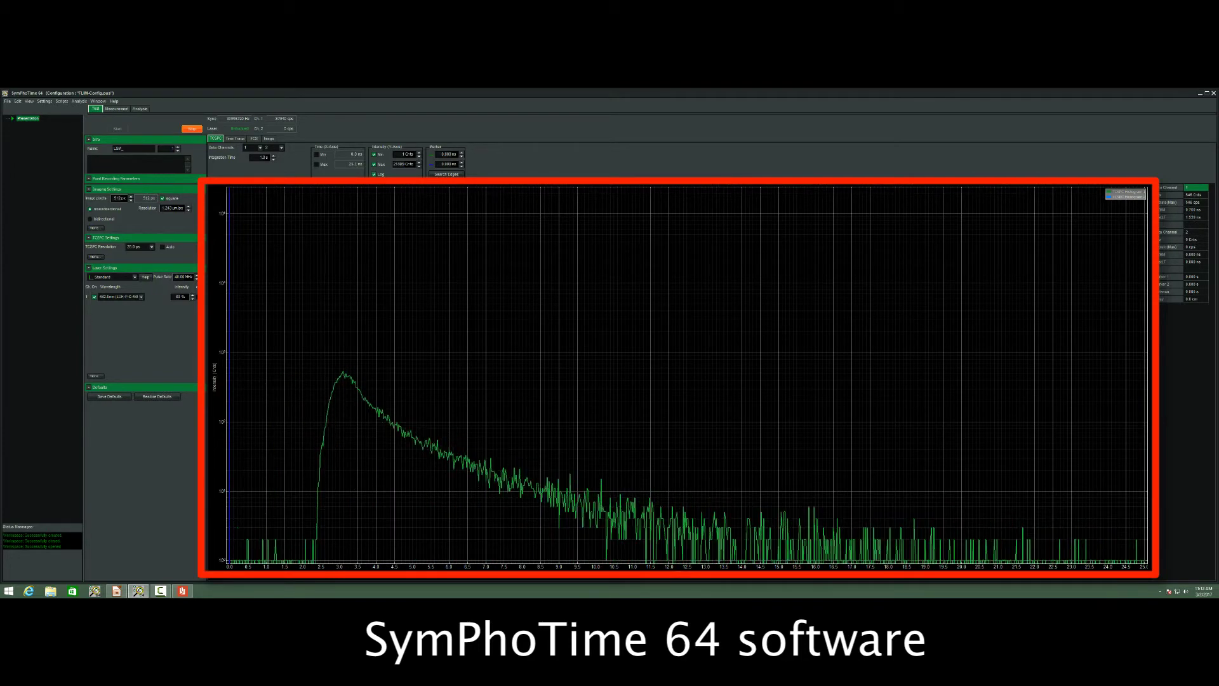
pyautogui.click(218, 375)
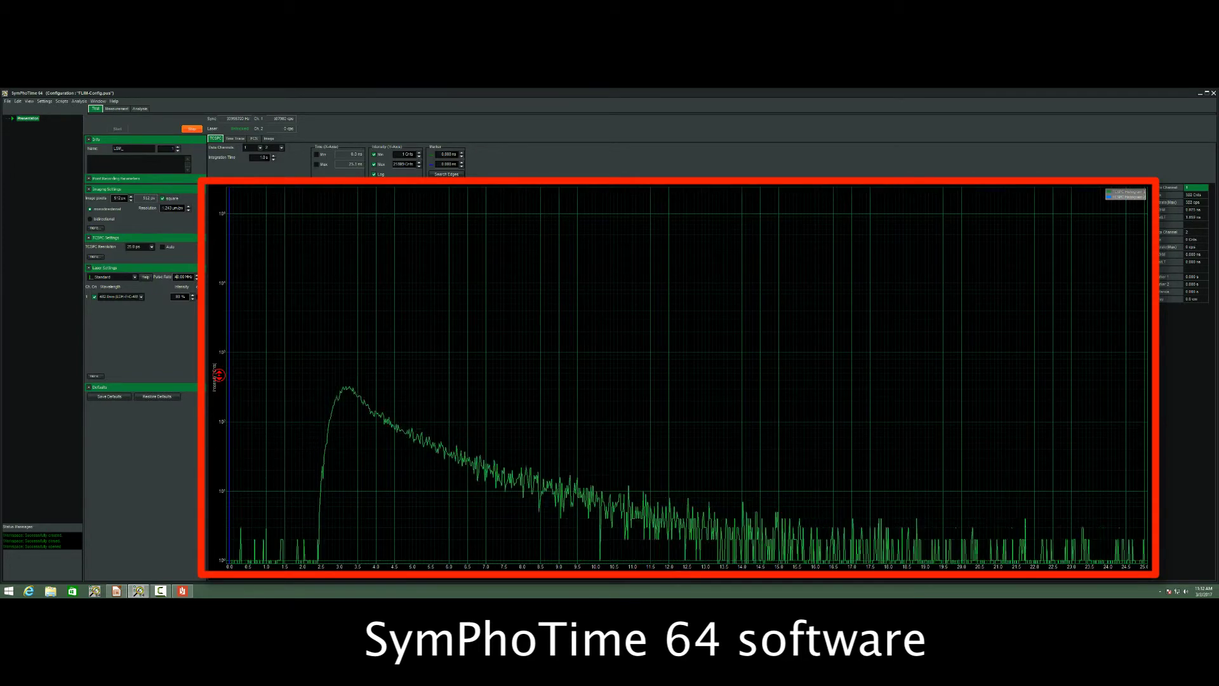
pyautogui.click(192, 128)
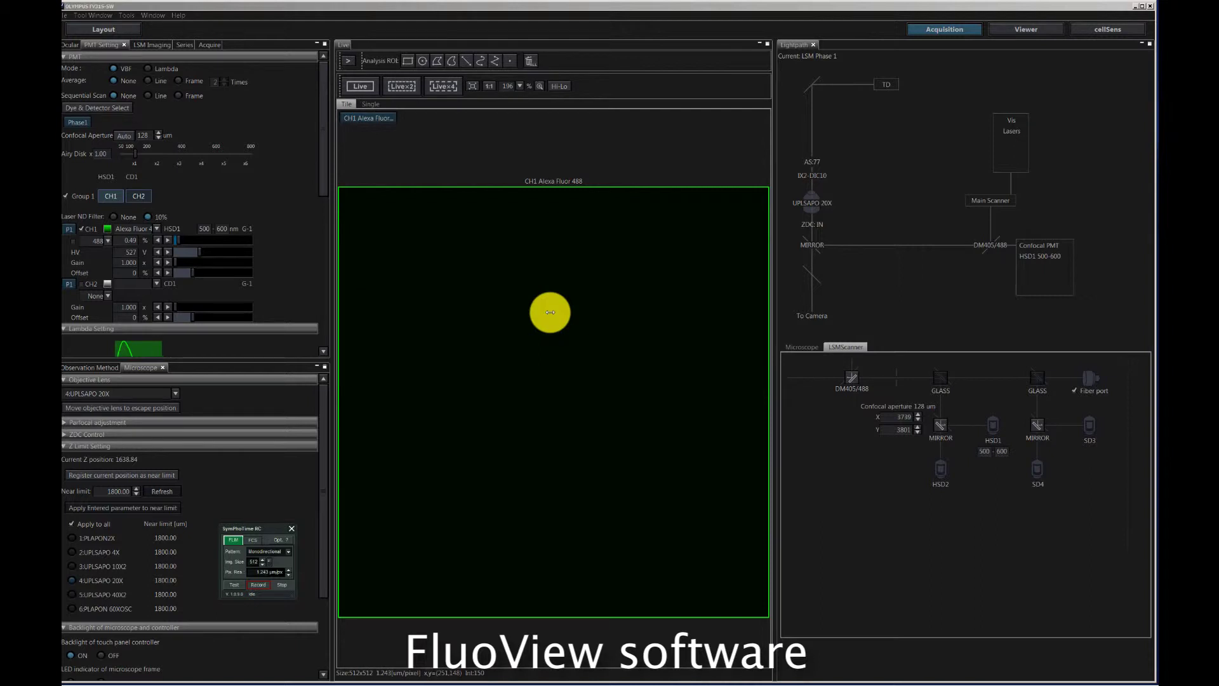
pyautogui.moveTo(323, 118); pyautogui.dragTo(300, 181)
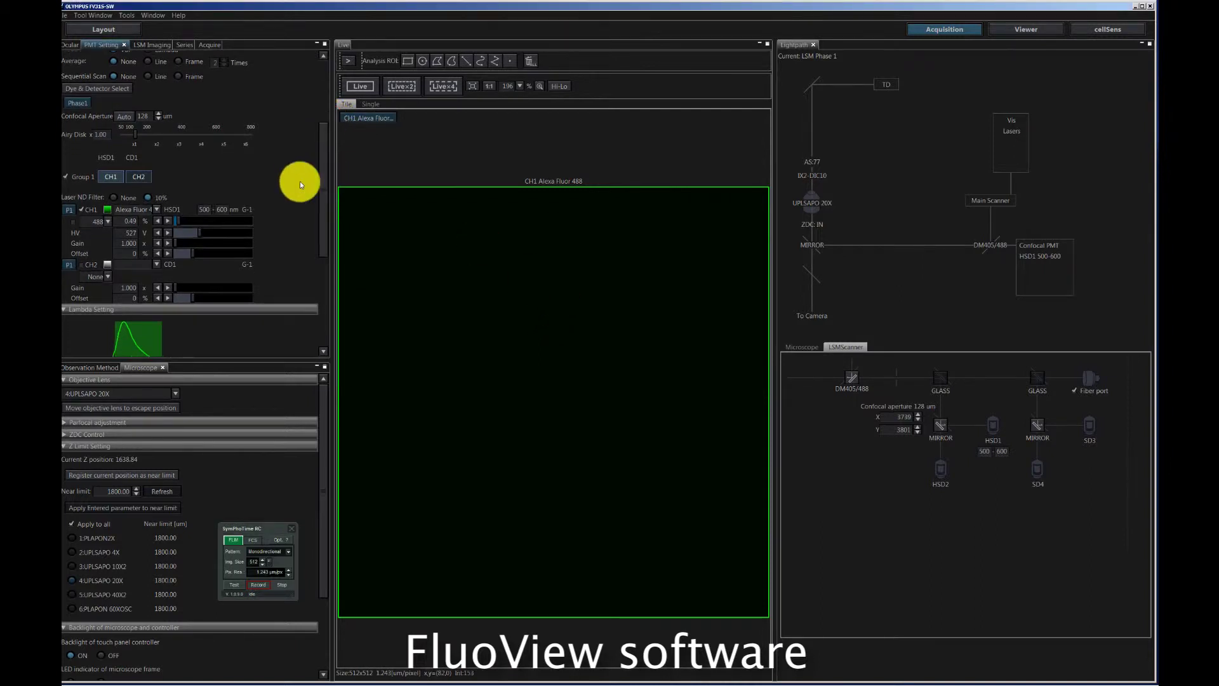
pyautogui.click(81, 267)
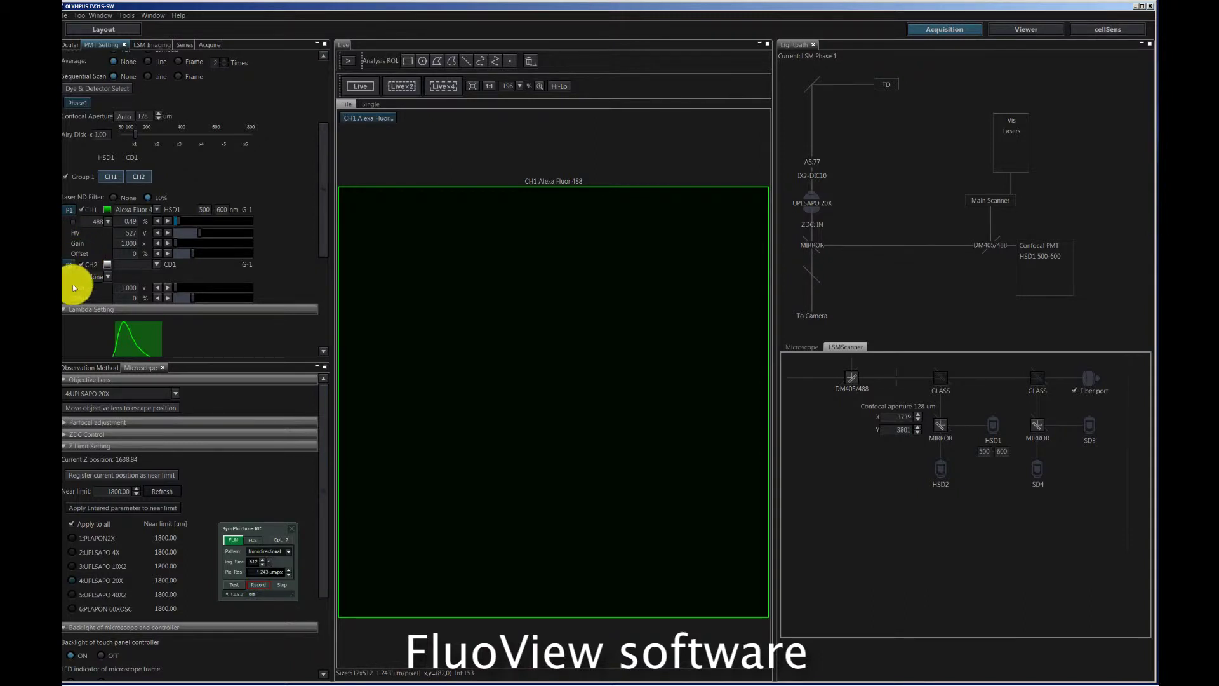
pyautogui.click(323, 210)
pyautogui.moveTo(324, 211); pyautogui.dragTo(315, 264)
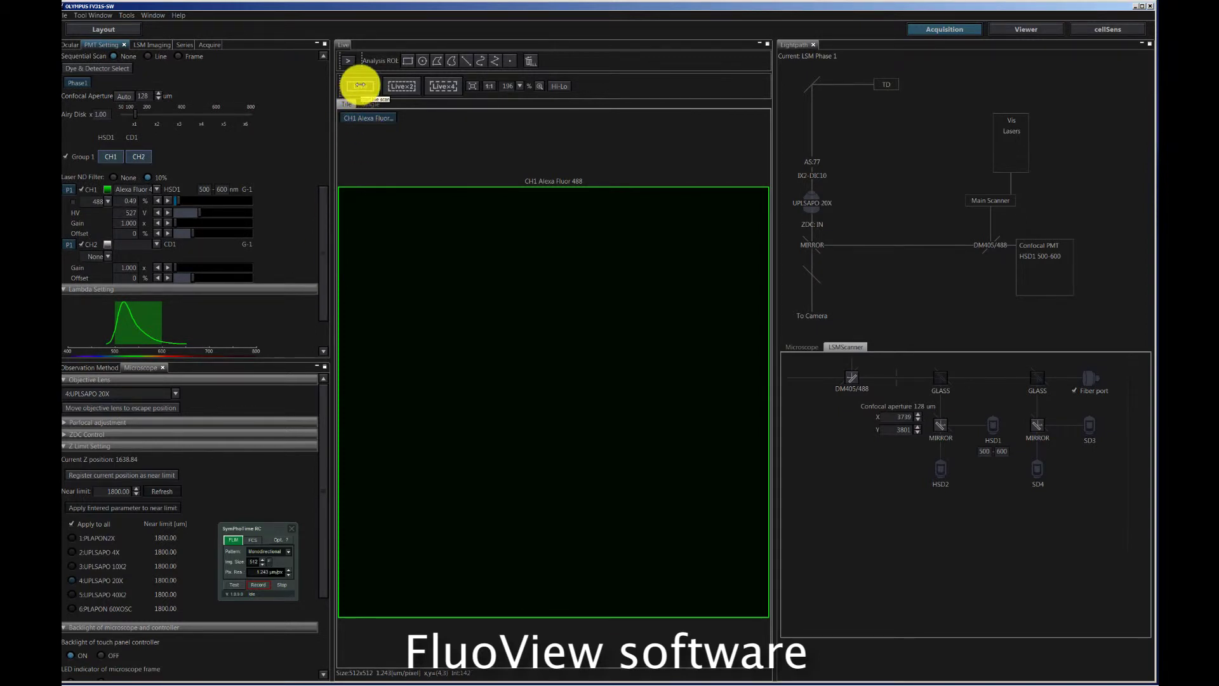
# Start FluoView live scanning and a SymPhoTime test acquisition, showing the live FLIM image.
pyautogui.click(360, 85)
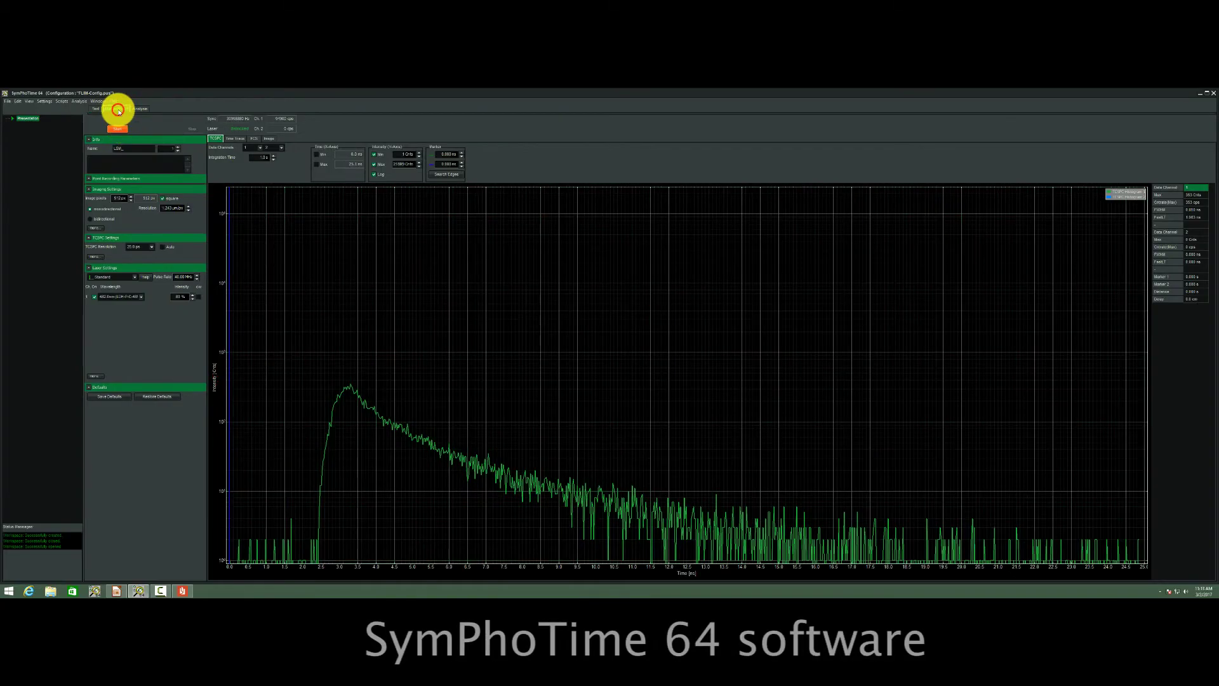
pyautogui.click(118, 110)
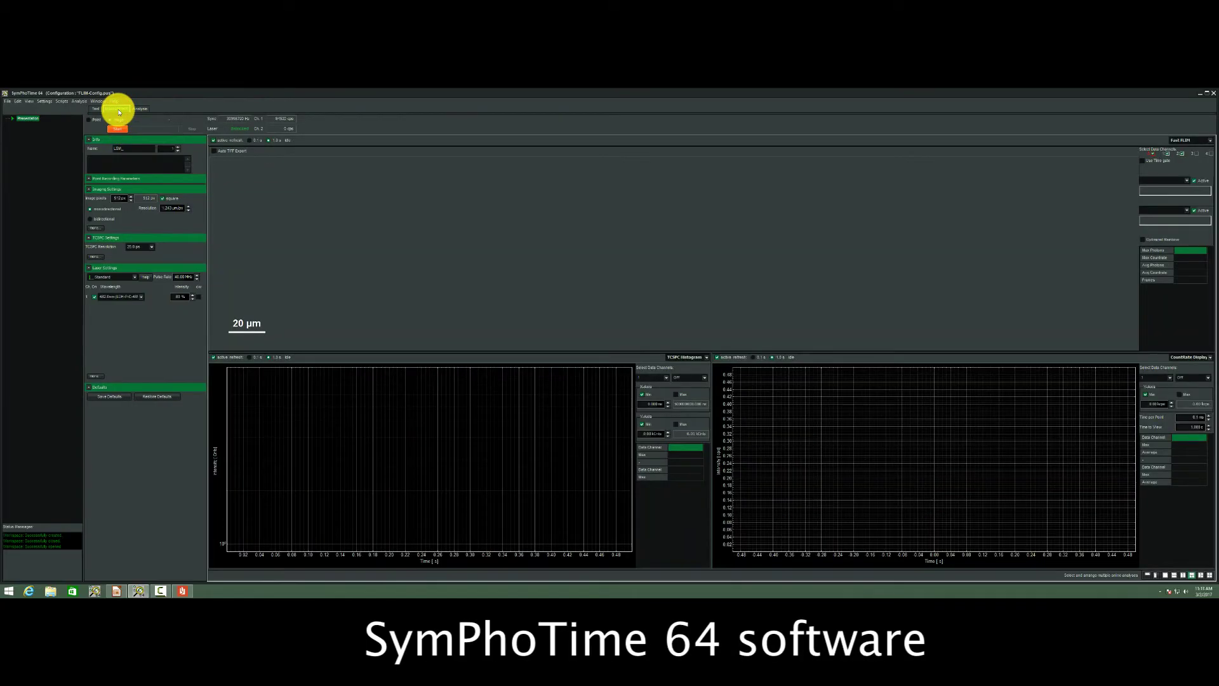
pyautogui.click(96, 110)
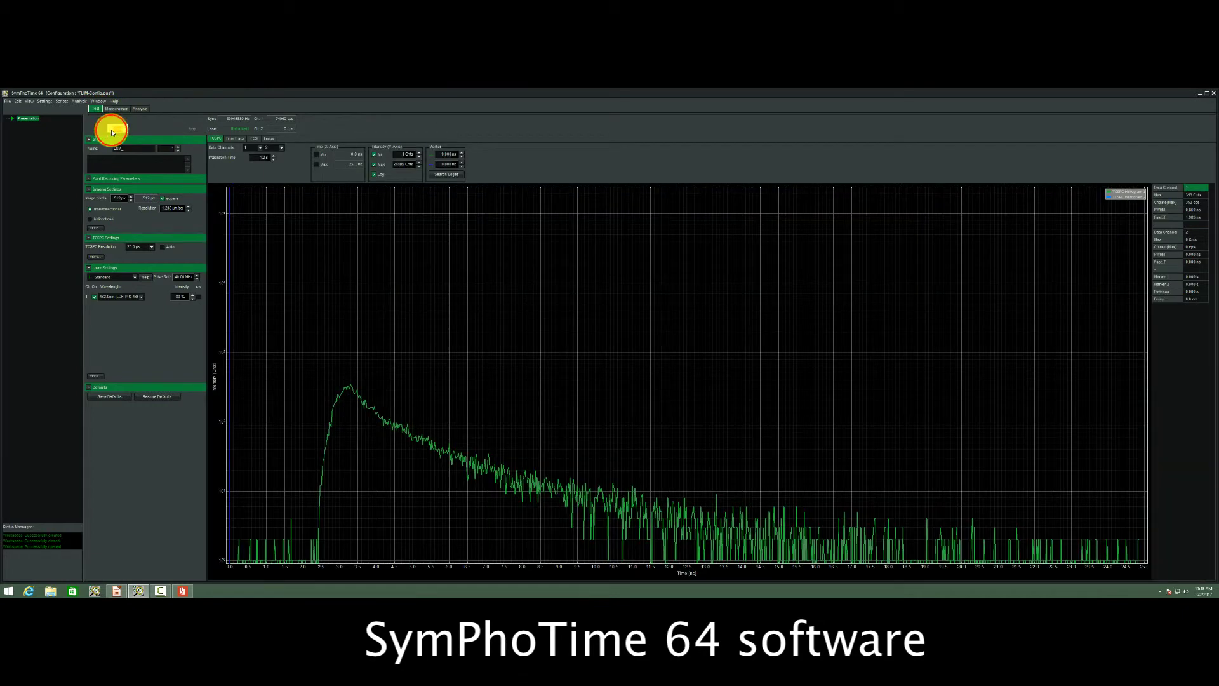
pyautogui.click(111, 132)
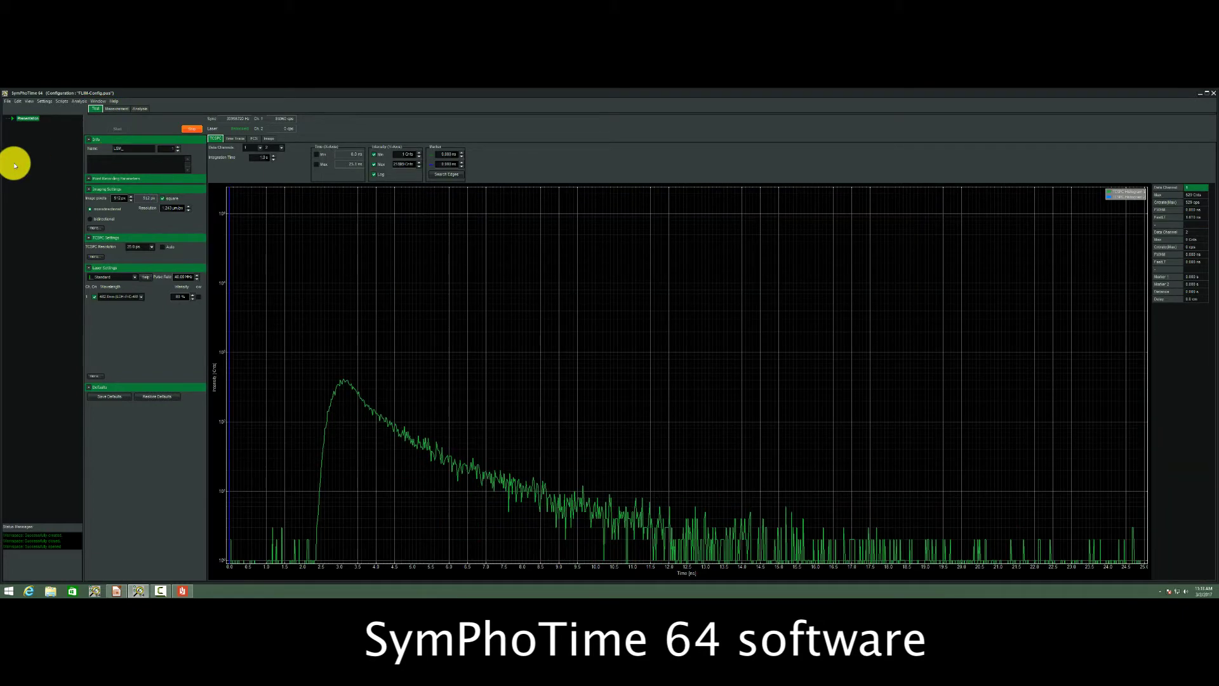
pyautogui.click(270, 139)
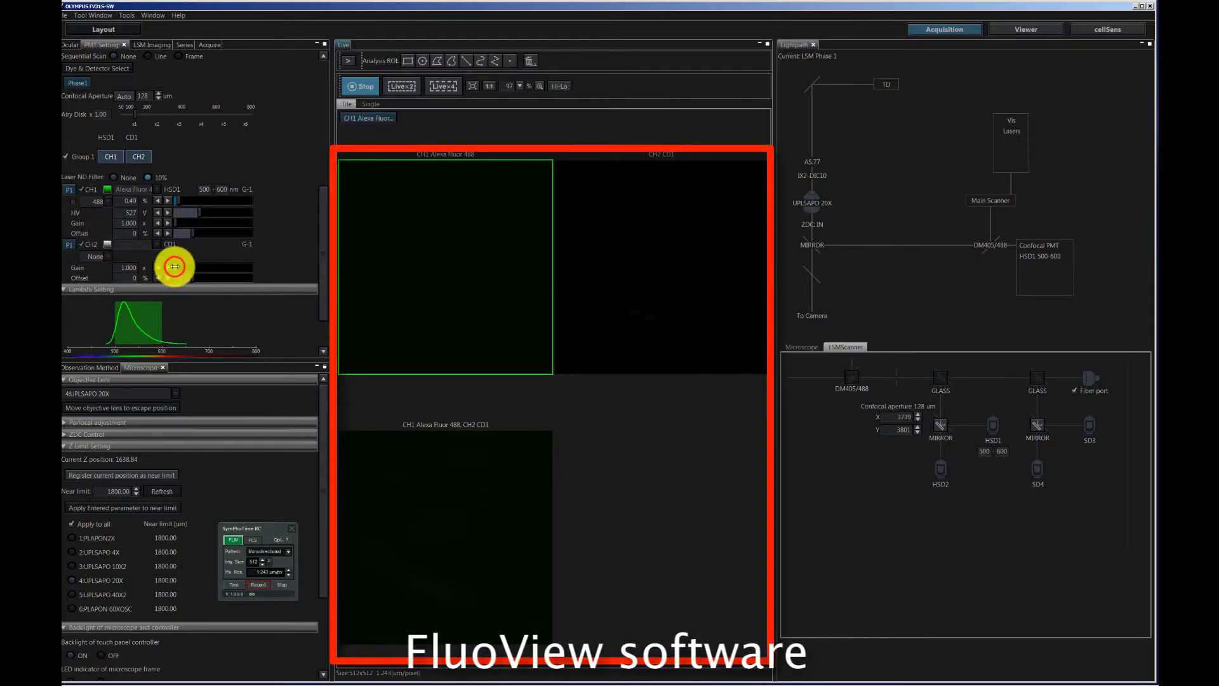
# Raise the CH2 CD1 detector gain from 1.000 to 5.759.
pyautogui.moveTo(175, 266); pyautogui.dragTo(216, 267)
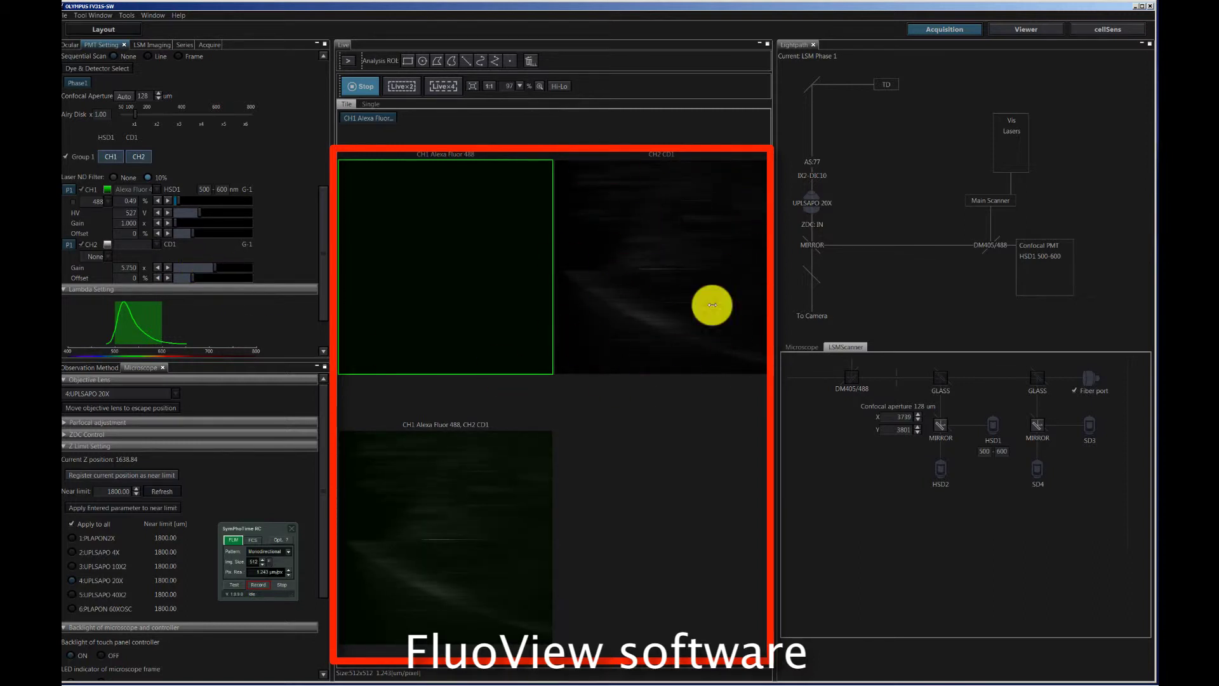
# Slow the scan speed from 2.0 to 80.0 µs/pixel in LSM Imaging.
pyautogui.click(150, 44)
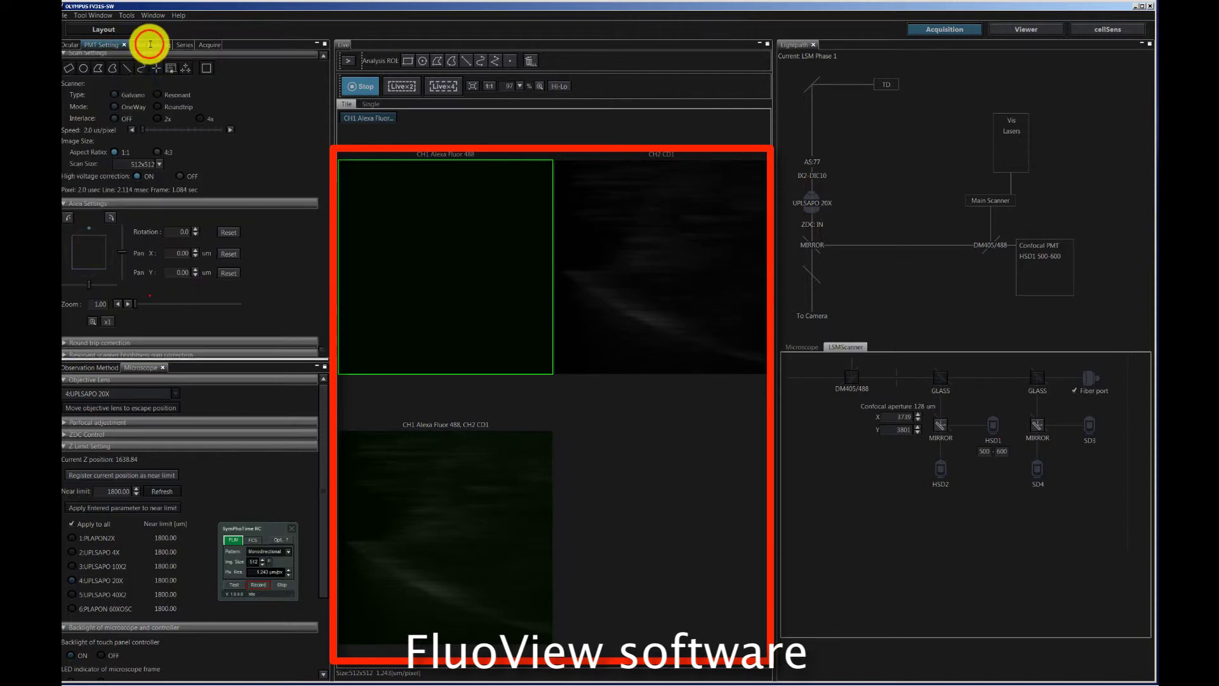
pyautogui.click(171, 130)
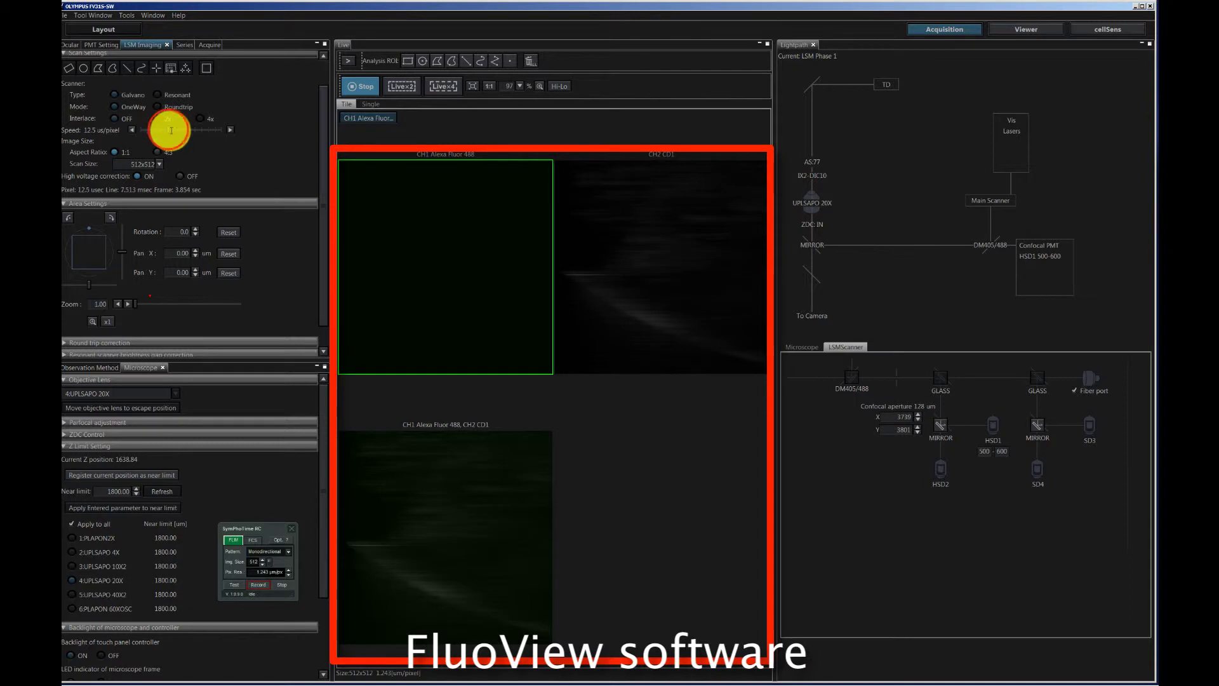
pyautogui.moveTo(171, 130); pyautogui.dragTo(183, 131)
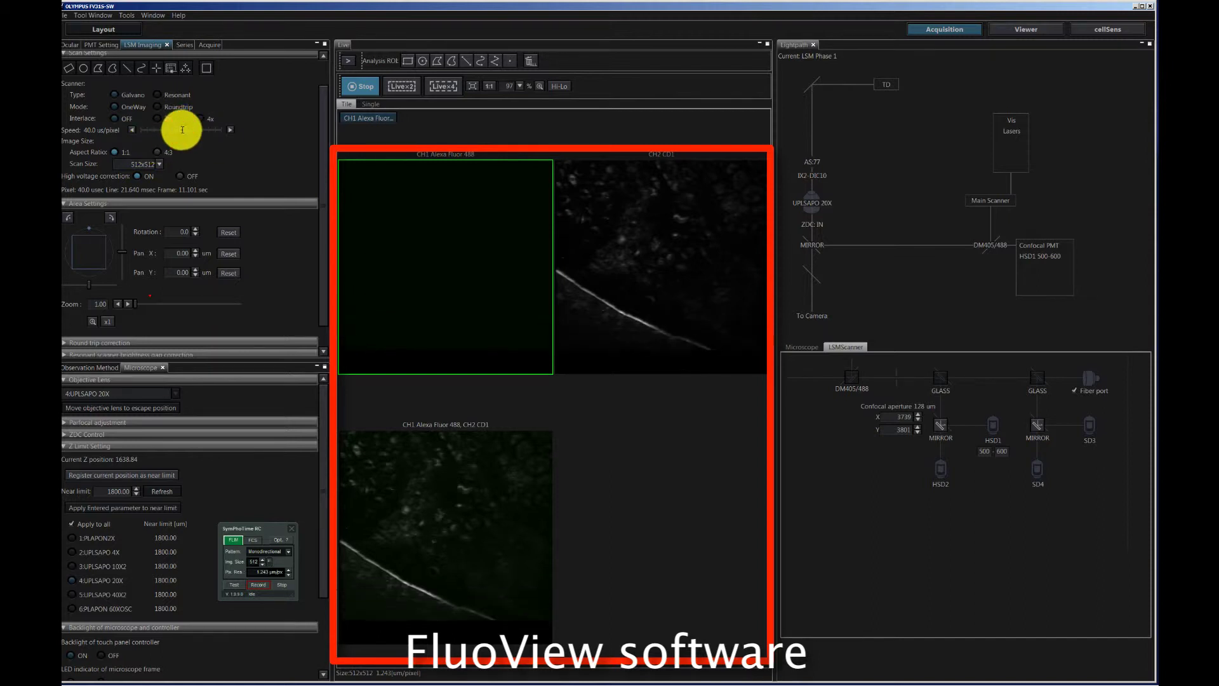
pyautogui.moveTo(182, 130); pyautogui.dragTo(189, 130)
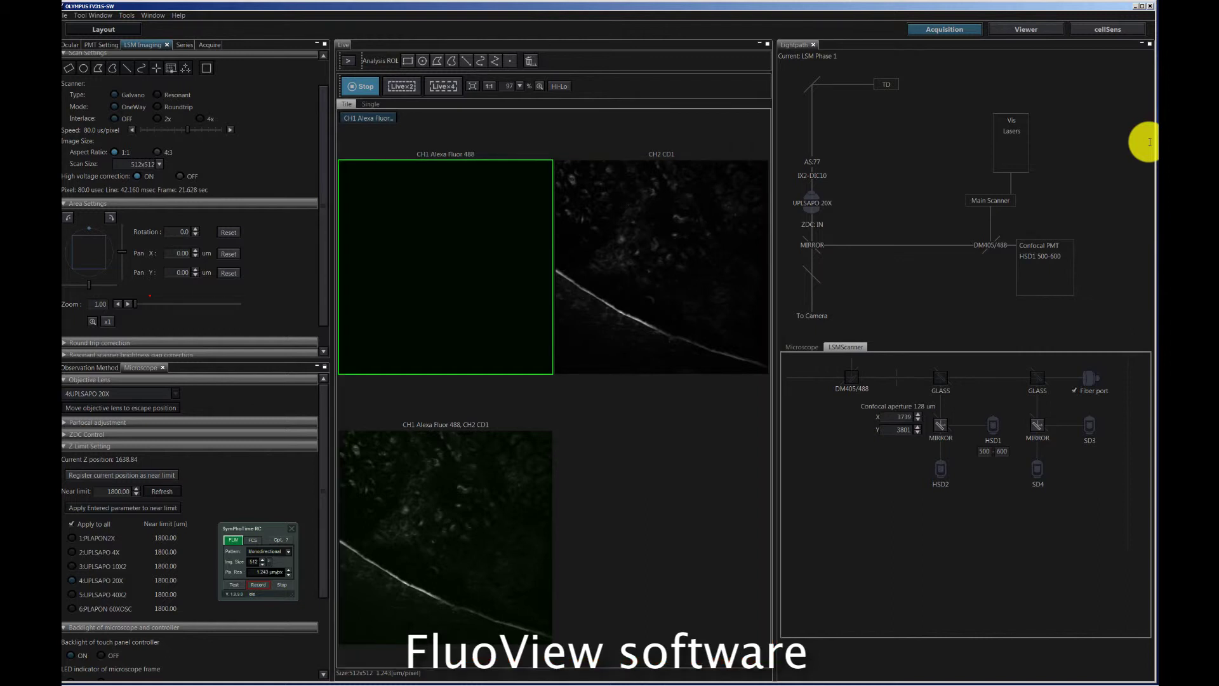
# Stop FluoView scanning after one full slow frame to get the complete FLIM test image.
pyautogui.click(357, 86)
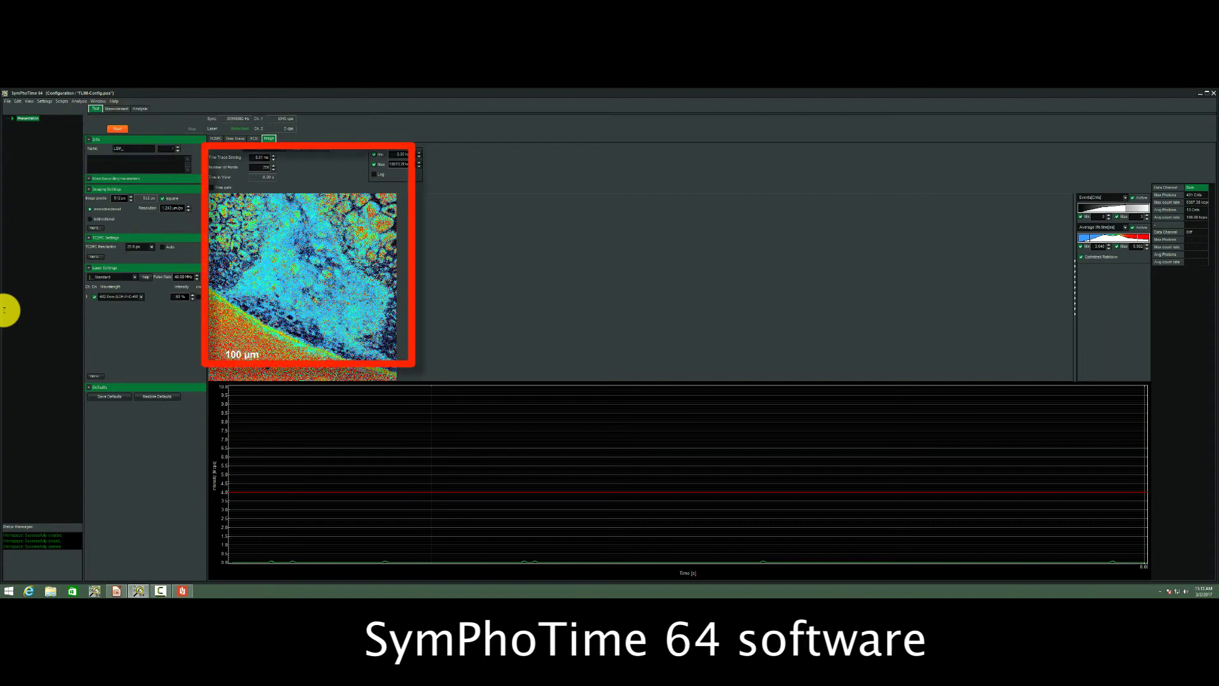
# Start the FLIM acquisition from the Measurement view so the apple-slice image builds up.
pyautogui.click(119, 110)
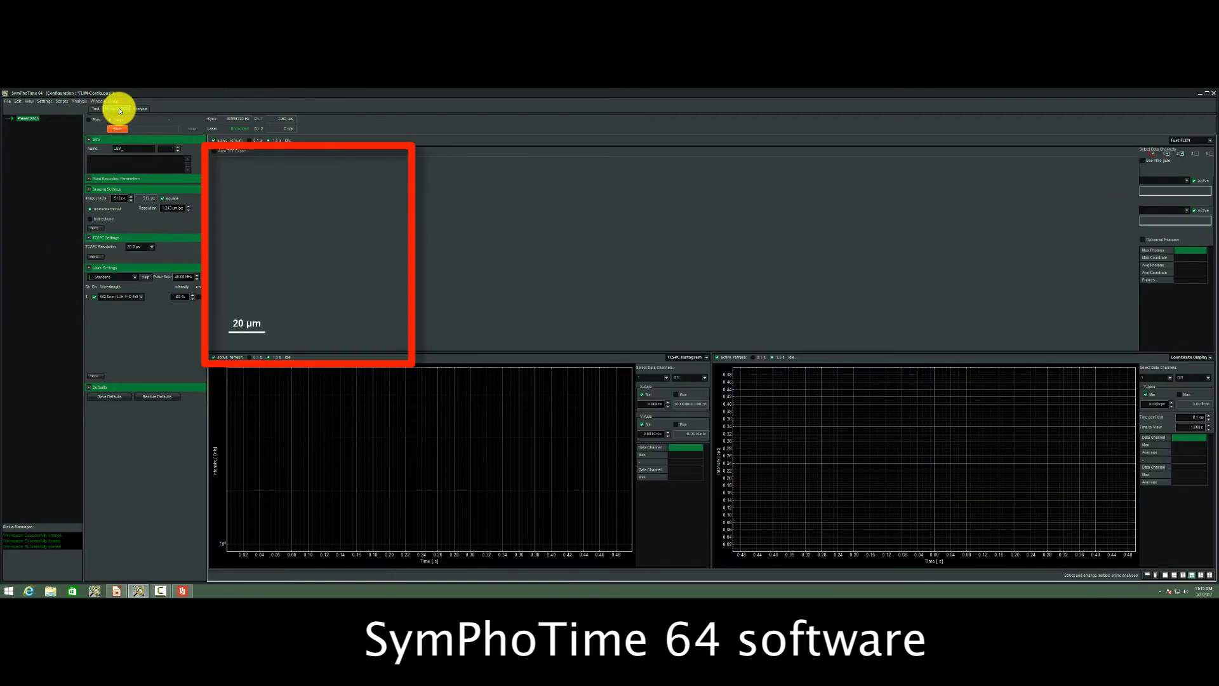
pyautogui.click(109, 130)
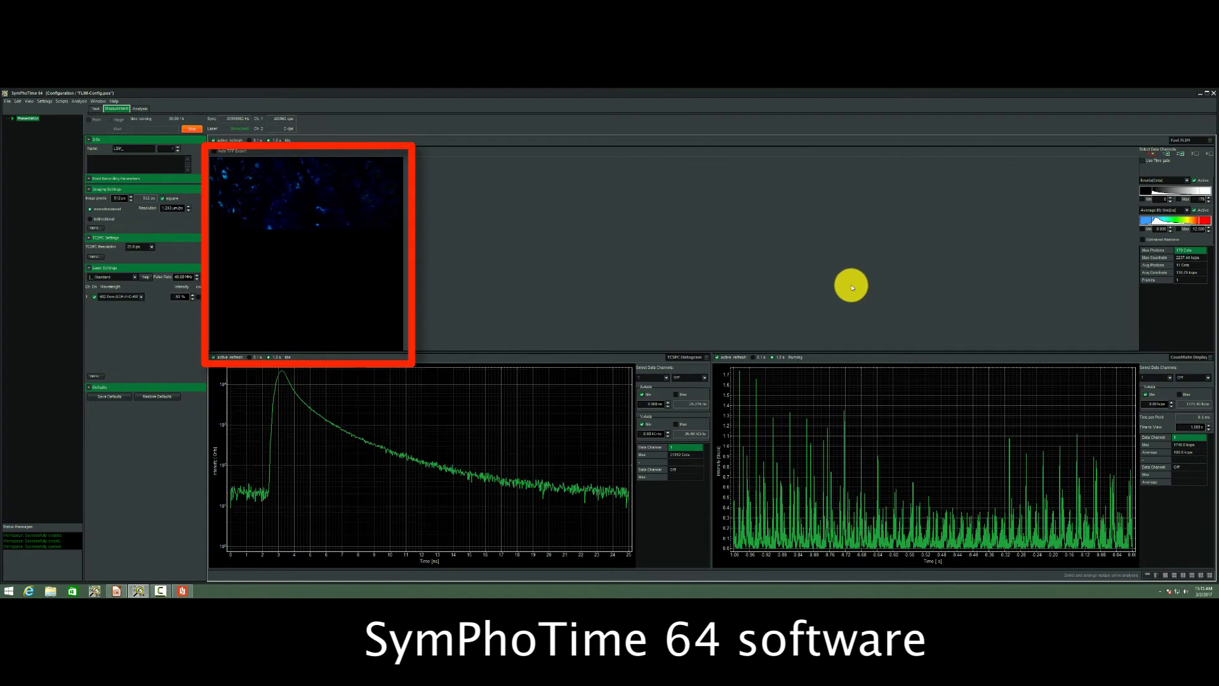
# Switch the lifetime colour scale to Optimized Rainbow and pull its maximum lower for green-yellow contrast.
pyautogui.click(1200, 224)
pyautogui.moveTo(1191, 229); pyautogui.dragTo(1169, 225)
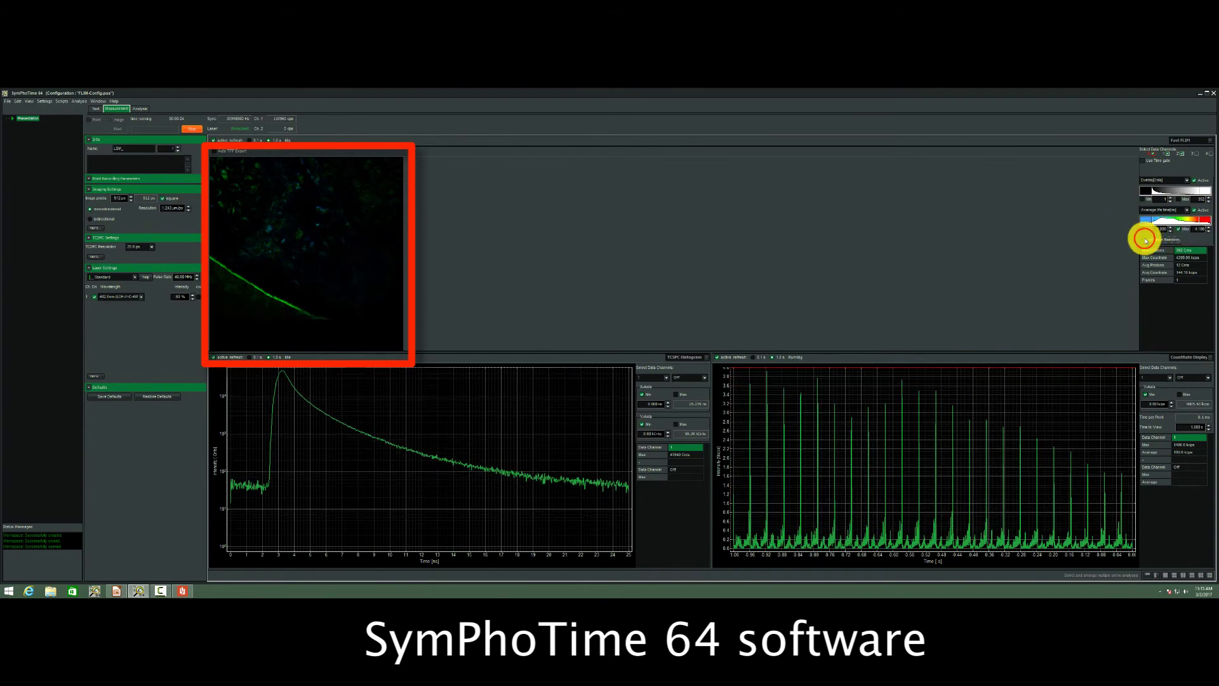
pyautogui.click(1144, 240)
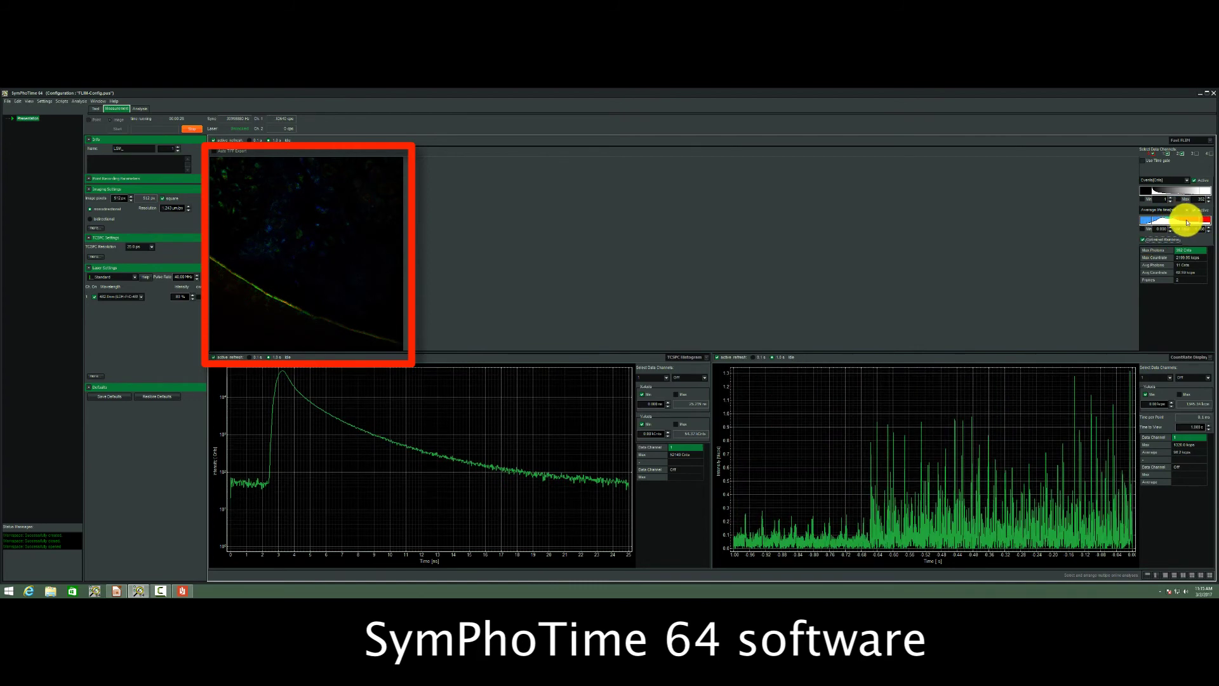
pyautogui.click(1200, 219)
pyautogui.moveTo(1199, 219); pyautogui.dragTo(1182, 219)
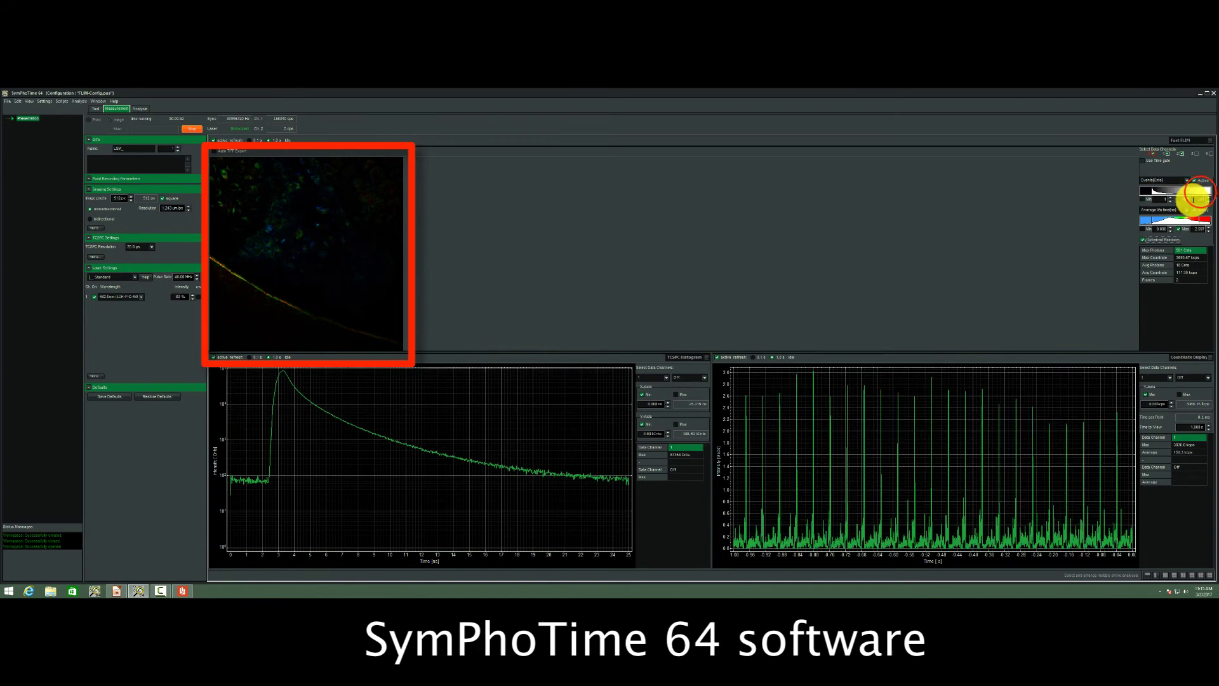
# Lower the maximum on the Events/intensity histogram scale to brighten the FLIM image.
pyautogui.click(1200, 191)
pyautogui.moveTo(1200, 192); pyautogui.dragTo(1169, 195)
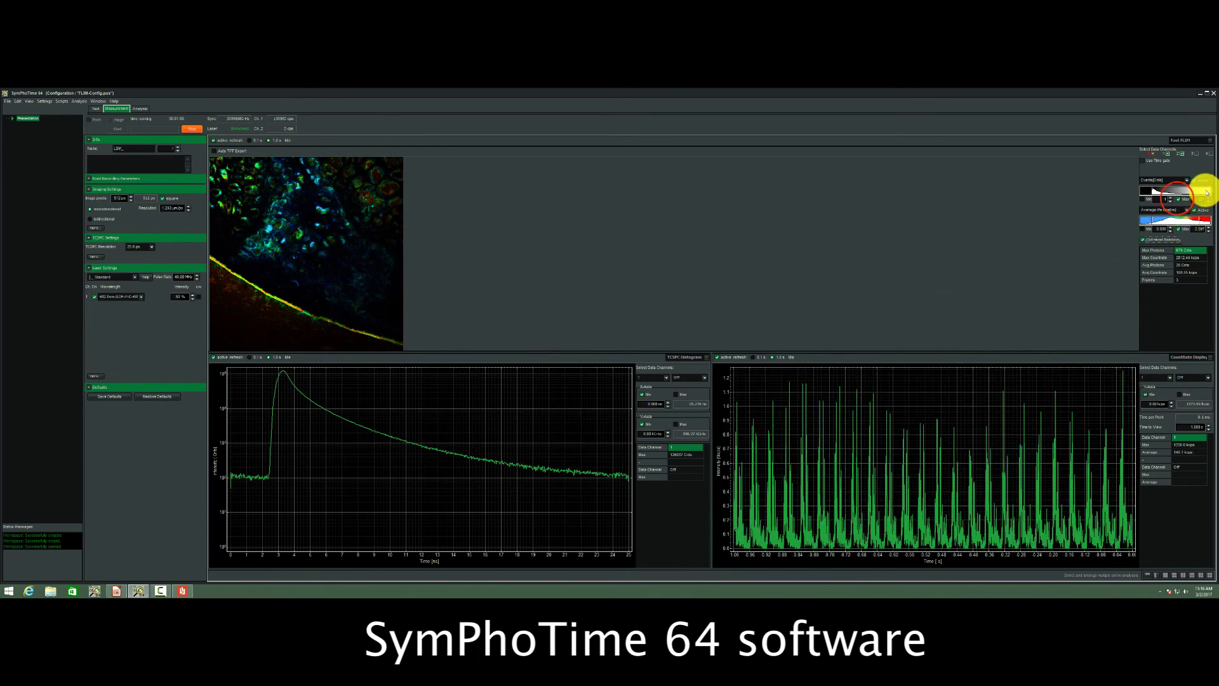
pyautogui.click(1184, 201)
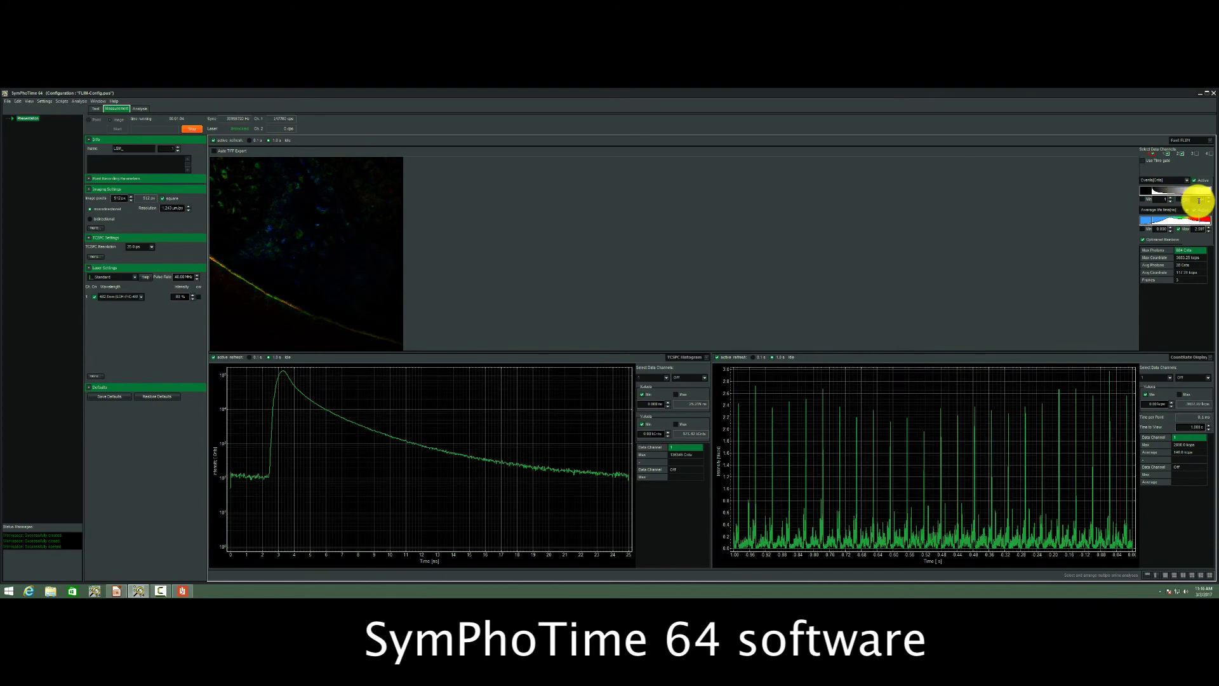
# Pop out an enlarged Max Photons readout showing 1008 Cnts and place it mid-screen.
pyautogui.click(1183, 252)
pyautogui.click(1183, 251)
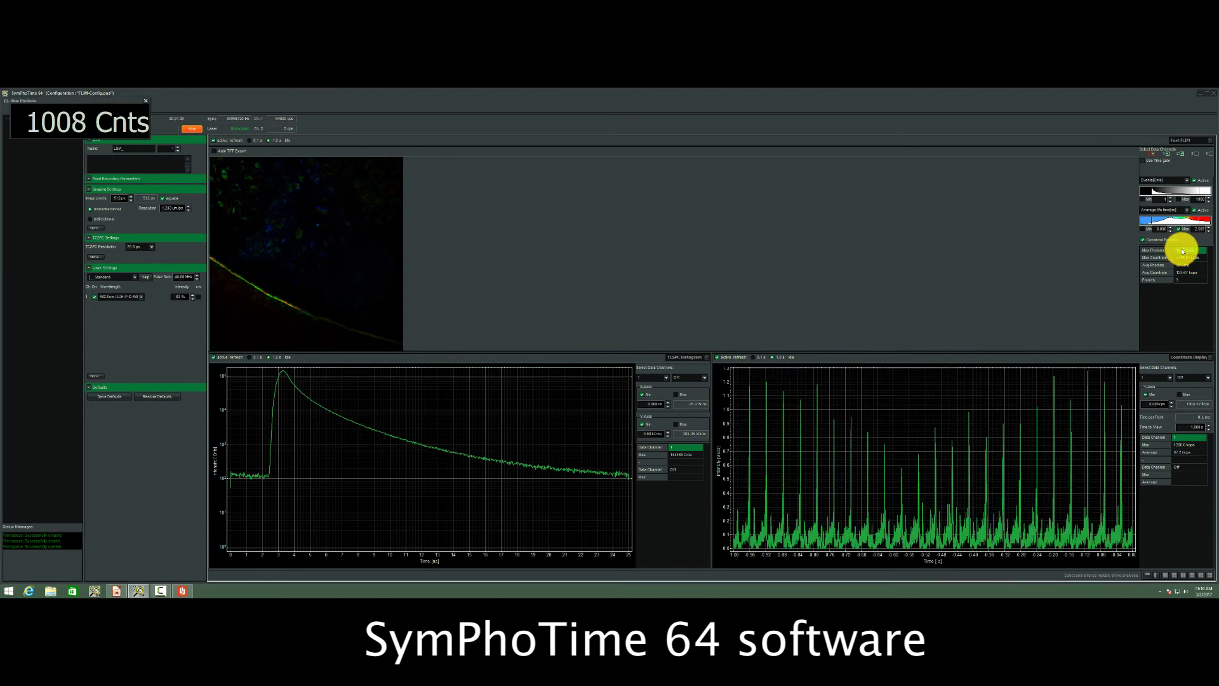
pyautogui.moveTo(117, 100); pyautogui.dragTo(909, 183)
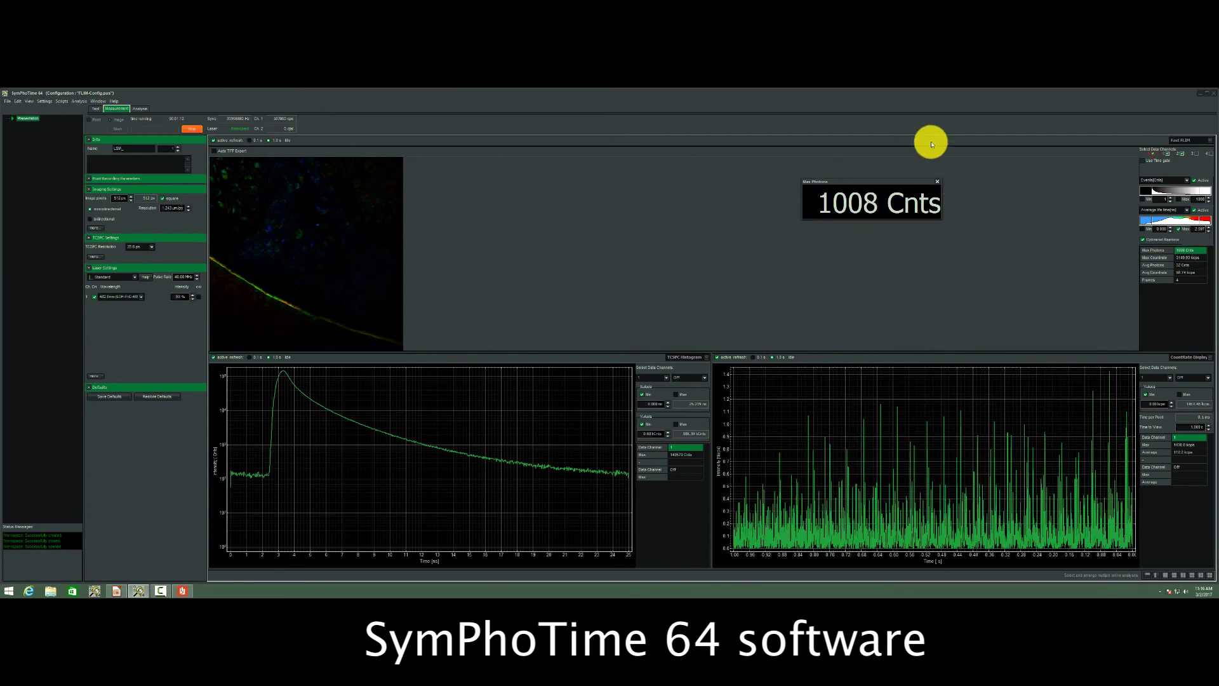